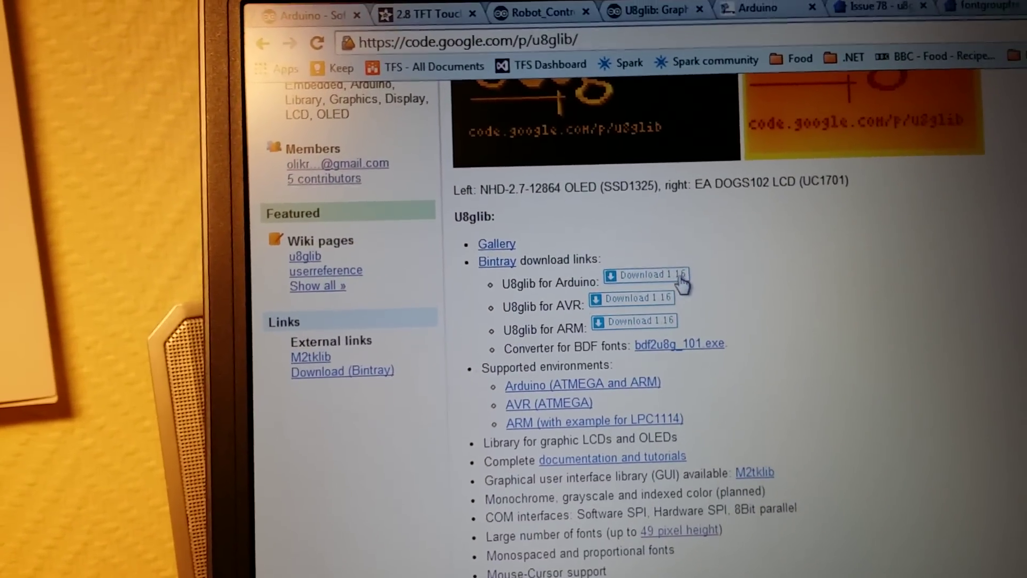
- Open the Bintray page for the U8glib for Arduino 1.16 download
left_click(692, 264)
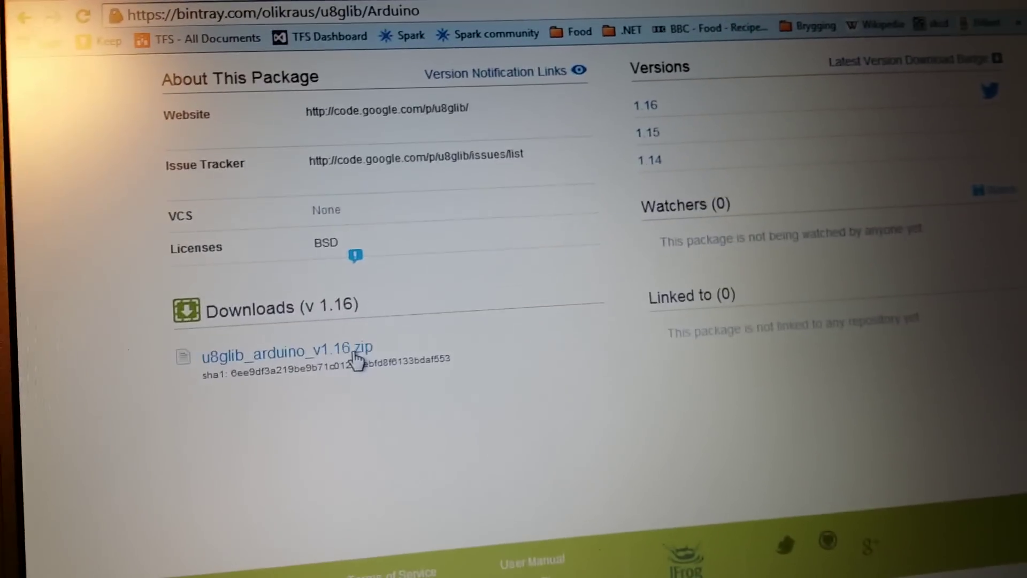
- Return to the Arduino IDE window with the U8glib HelloWorld sketch
key("alt+Tab")
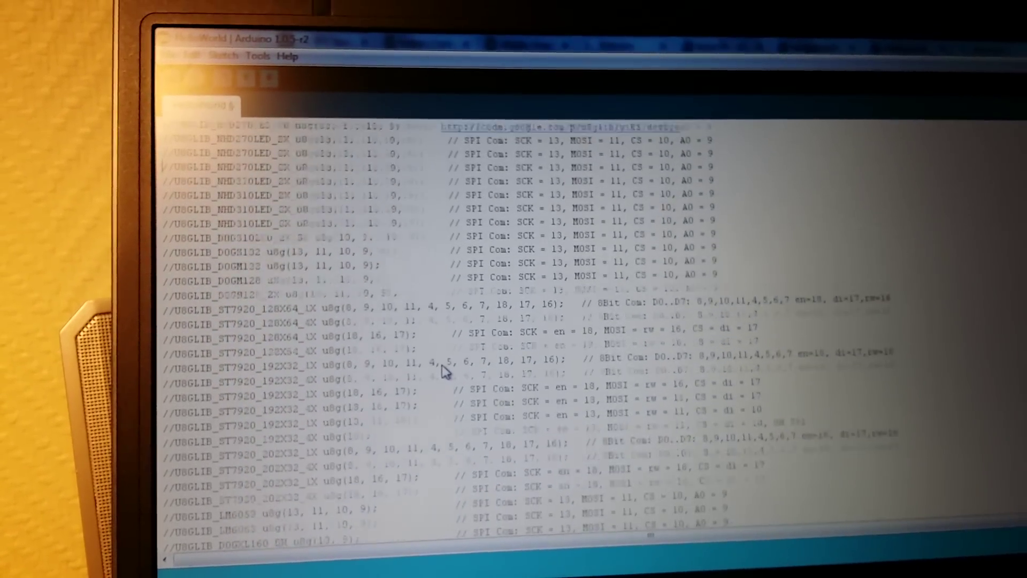
scroll(433, 357, "up", 3)
scroll(426, 369, "up", 2)
scroll(425, 370, "up", 4)
scroll(423, 365, "up", 3)
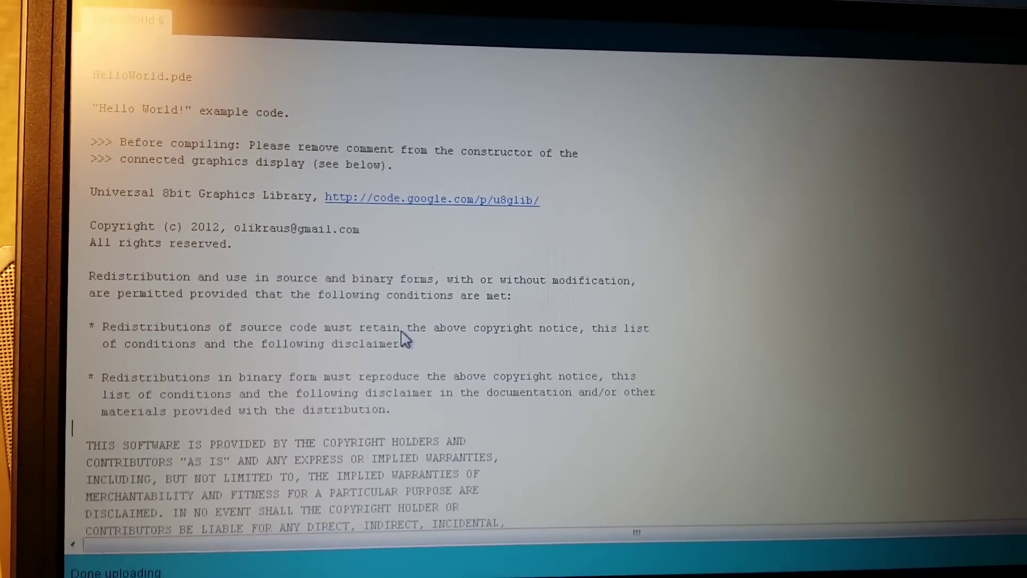
scroll(400, 339, "down", 4)
scroll(402, 341, "down", 1)
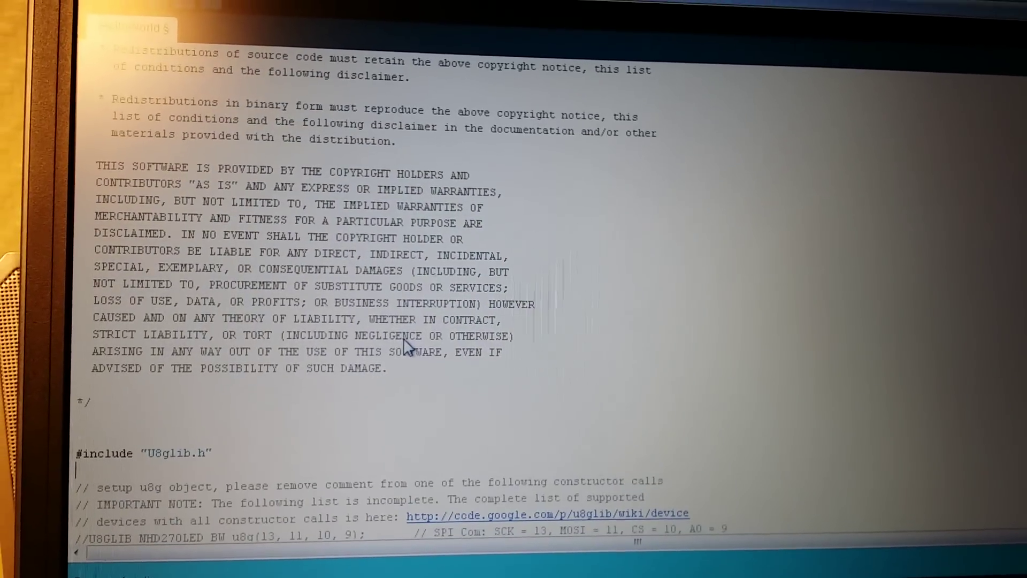
scroll(406, 349, "down", 1)
scroll(408, 348, "down", 2)
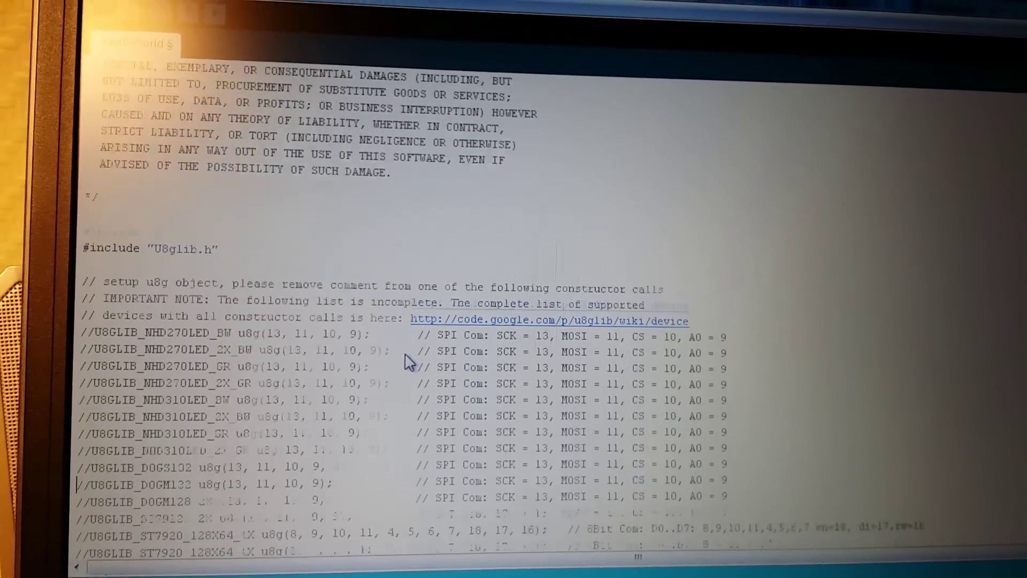
scroll(409, 361, "down", 1)
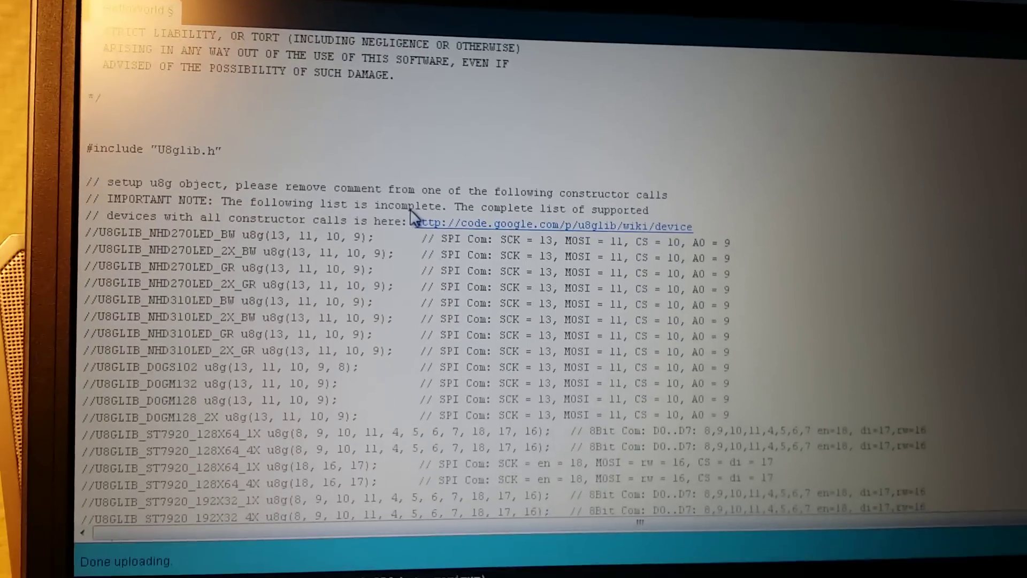
scroll(417, 220, "down", 4)
scroll(413, 223, "down", 3)
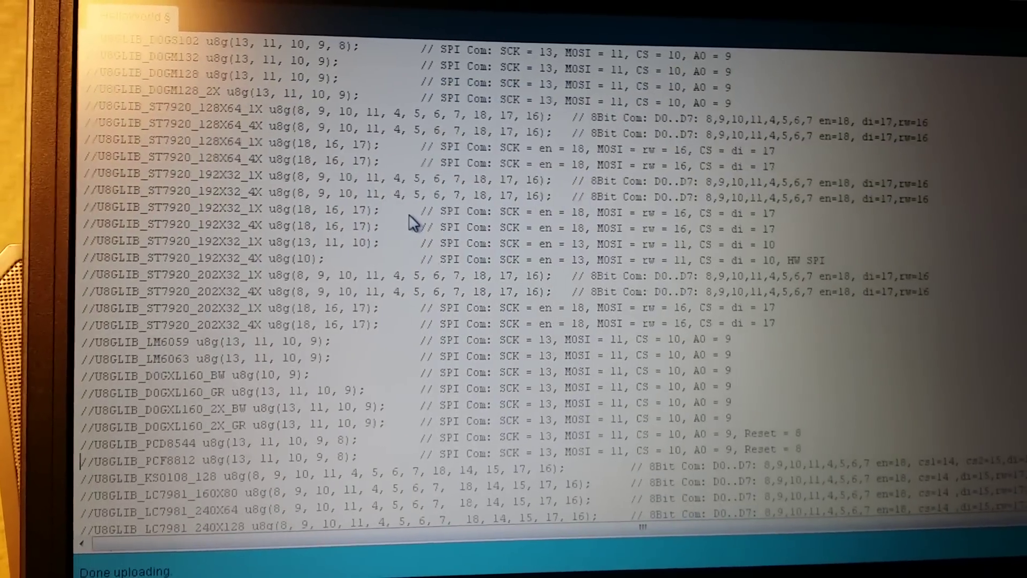
scroll(410, 227, "down", 2)
scroll(411, 227, "down", 5)
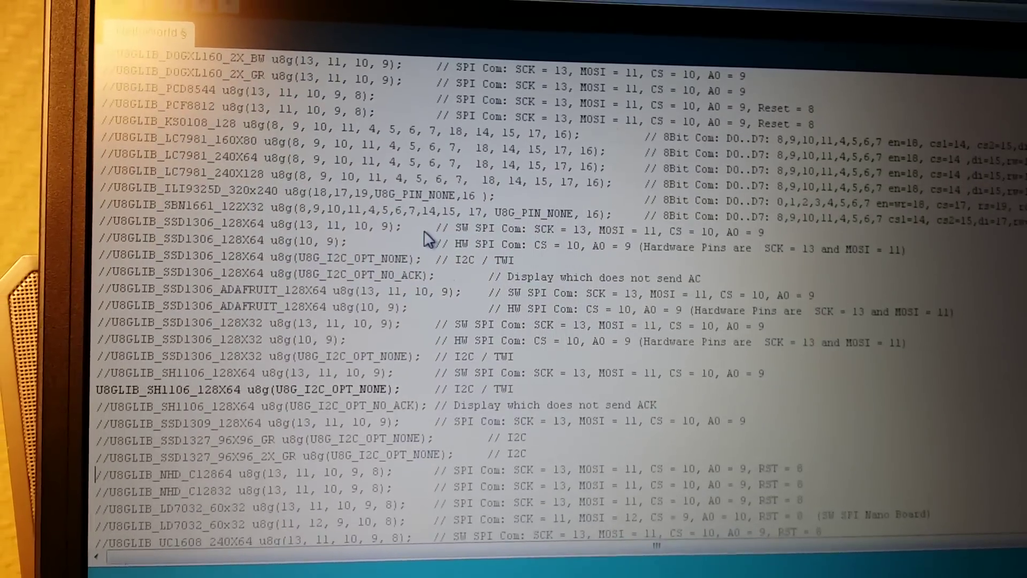